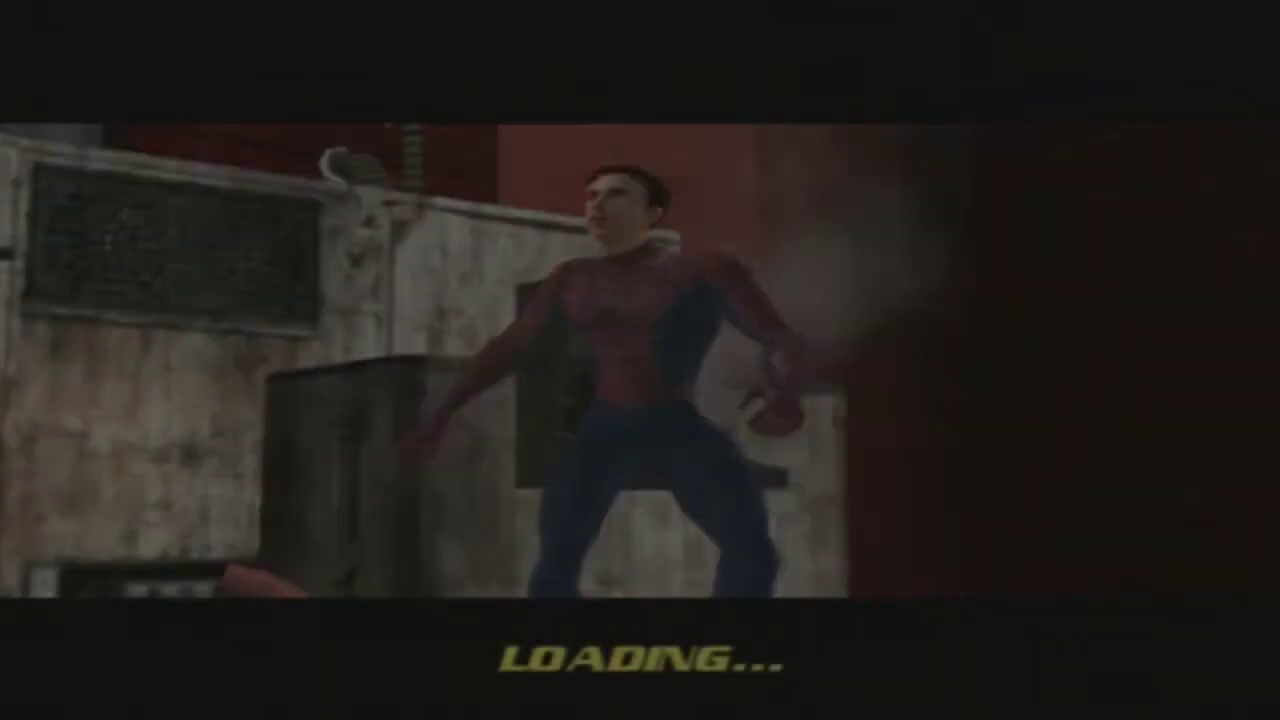
{"action": "key", "text": "Up"}
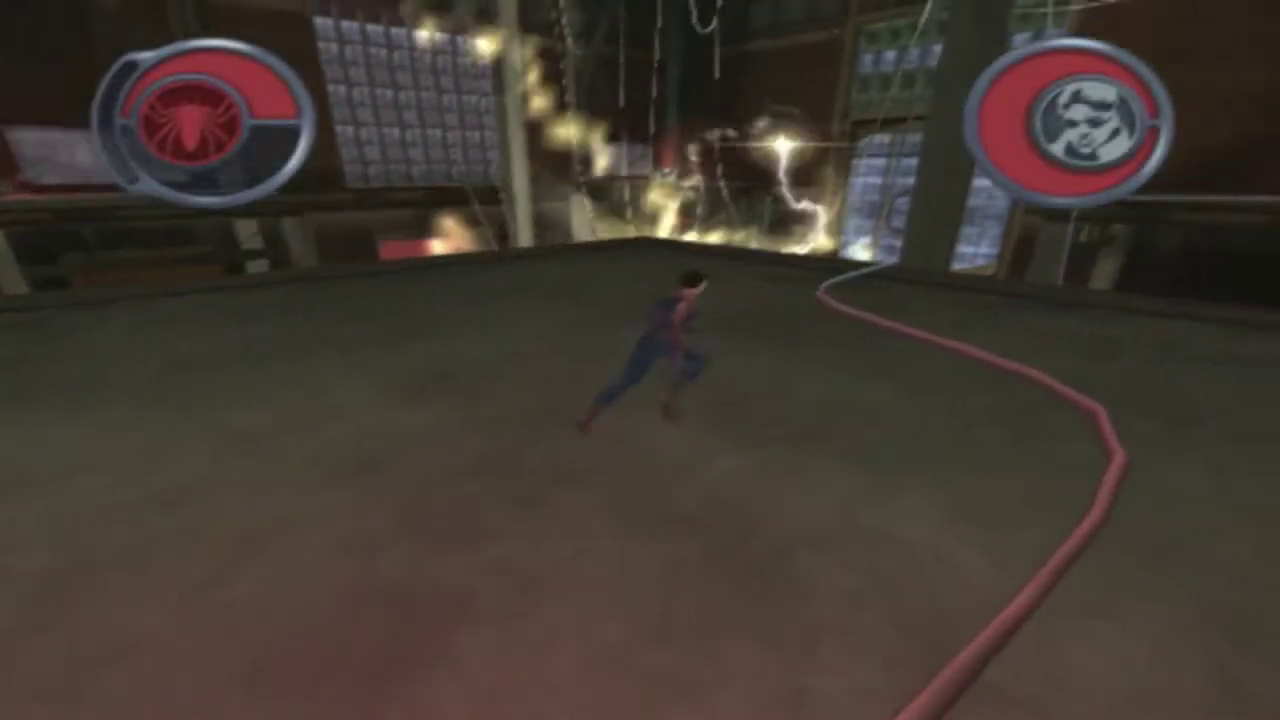
{"action": "key", "text": "Up"}
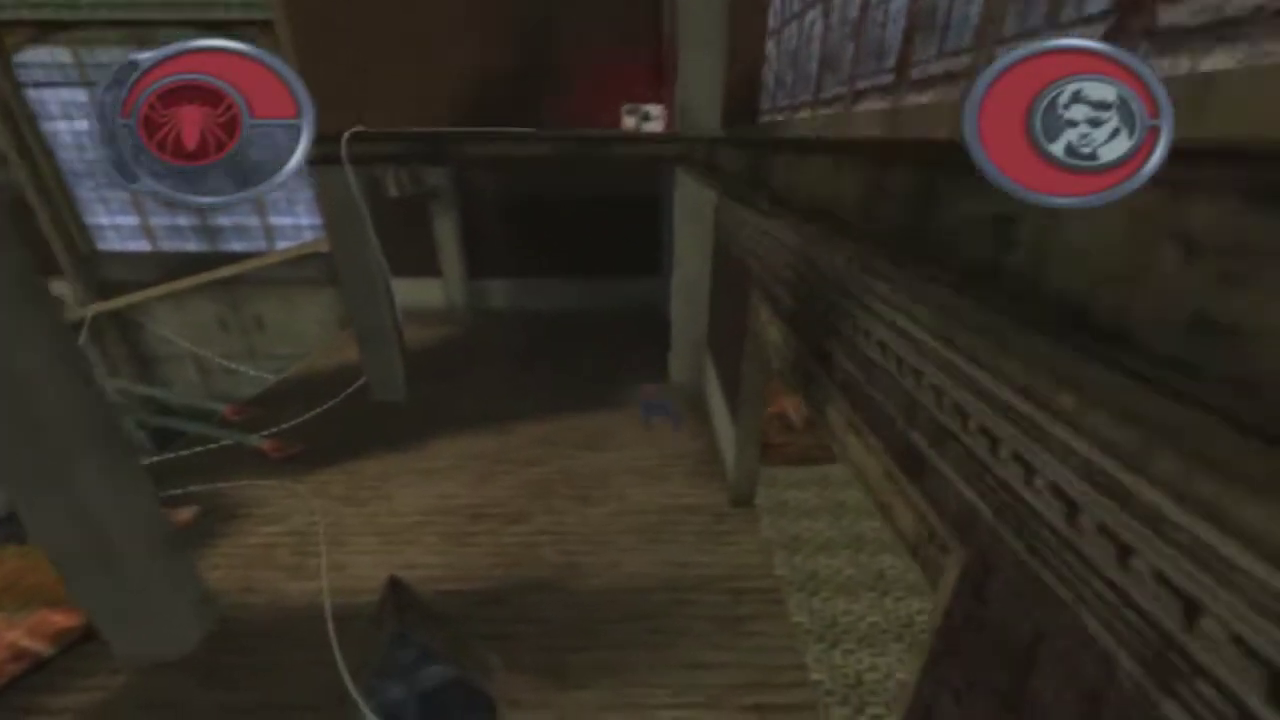
{"action": "key", "text": "Up"}
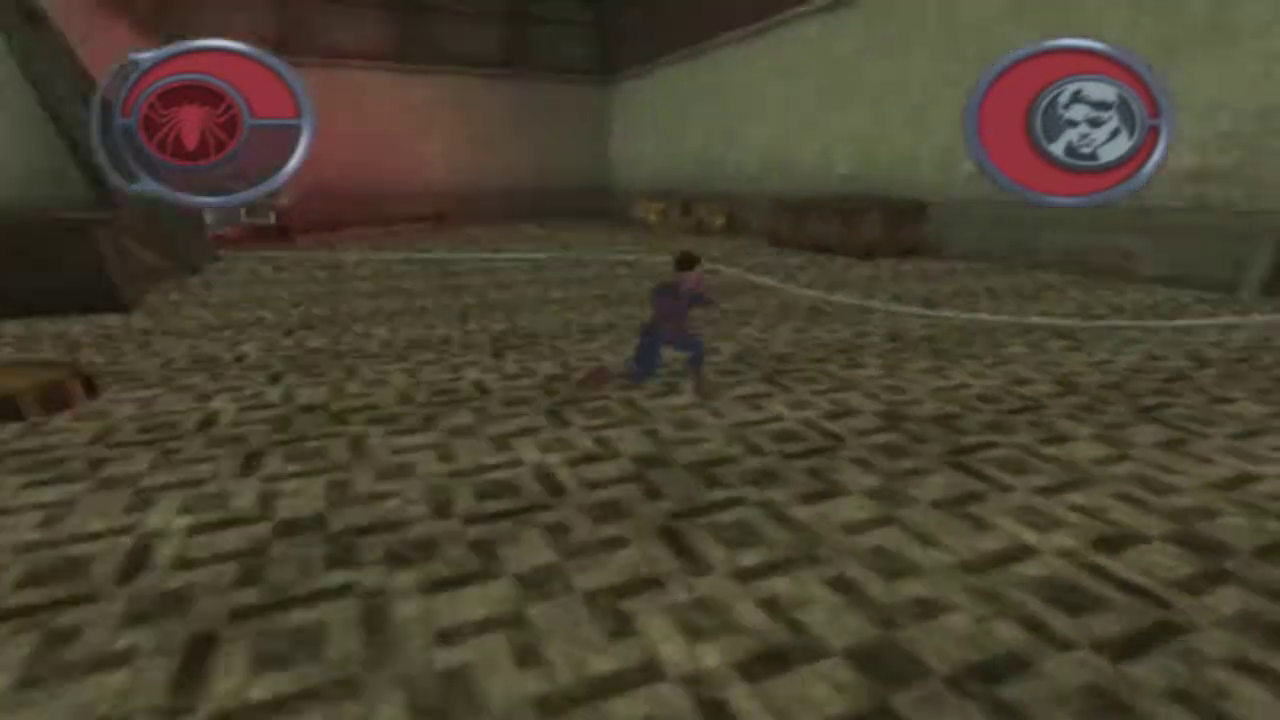
{"action": "key", "text": "Down"}
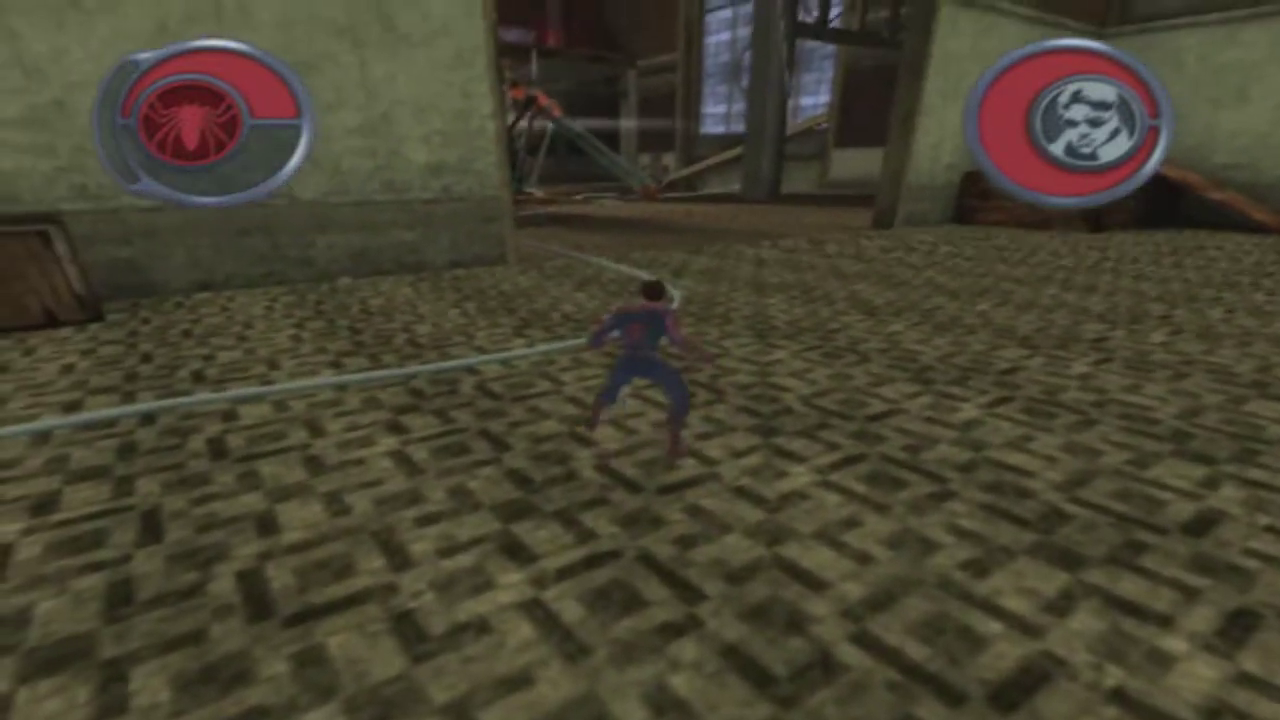
{"action": "key", "text": "Up"}
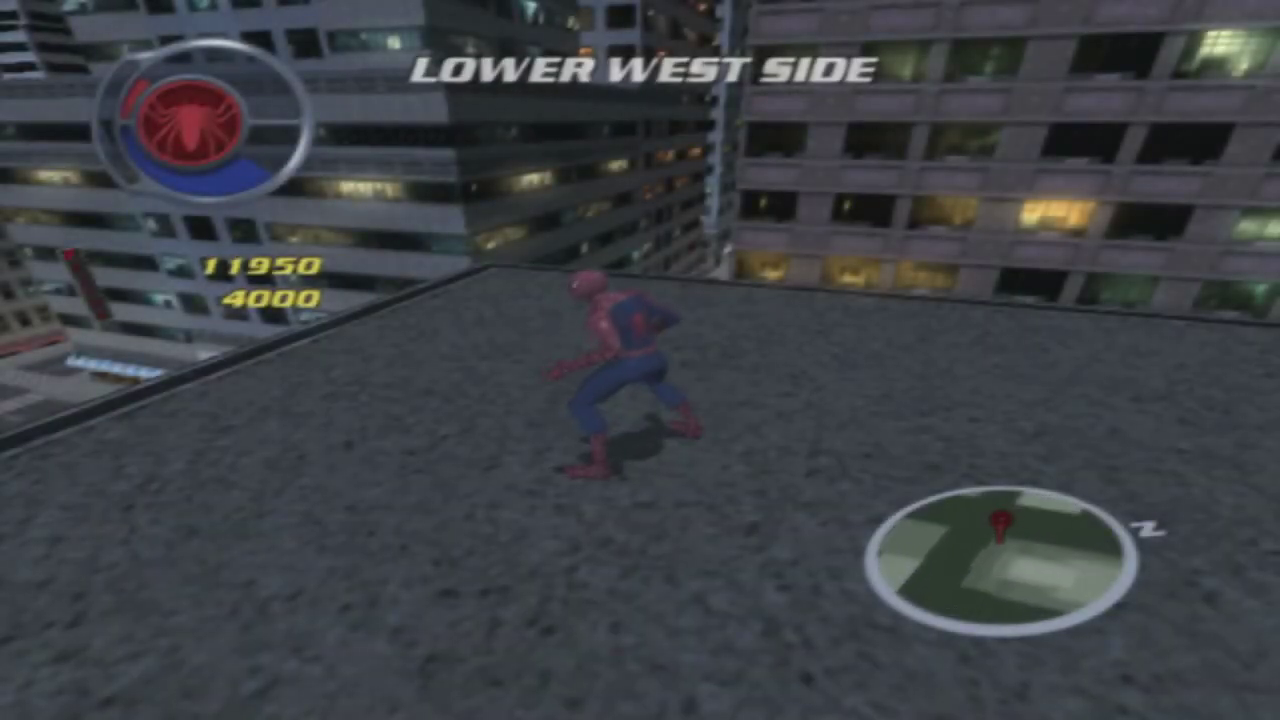
{"action": "key", "text": "w"}
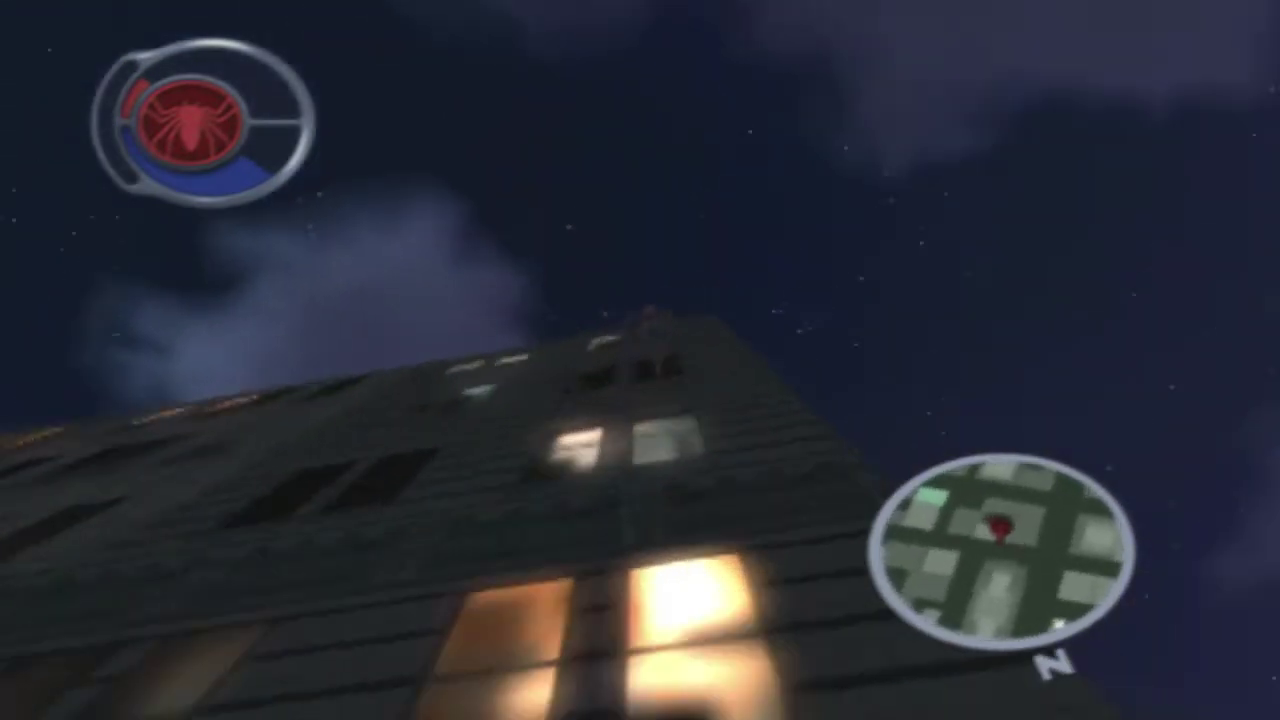
{"action": "key", "text": "Escape"}
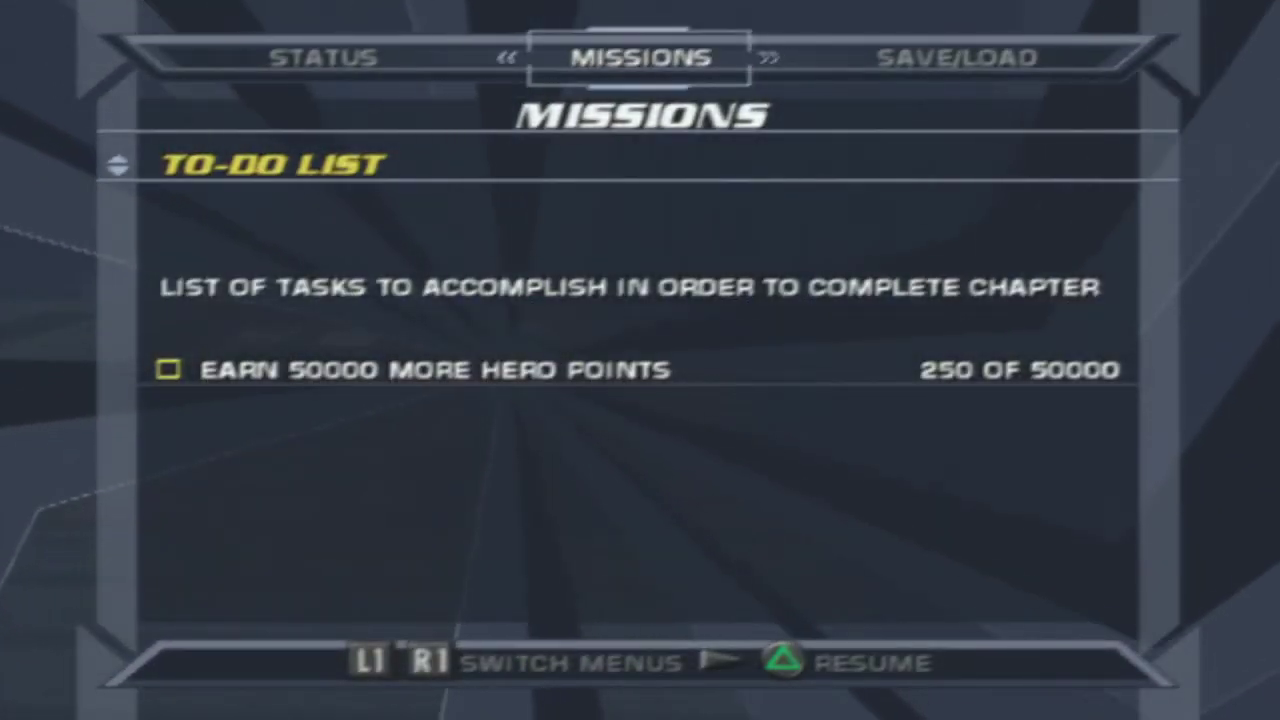
{"action": "key", "text": "Escape"}
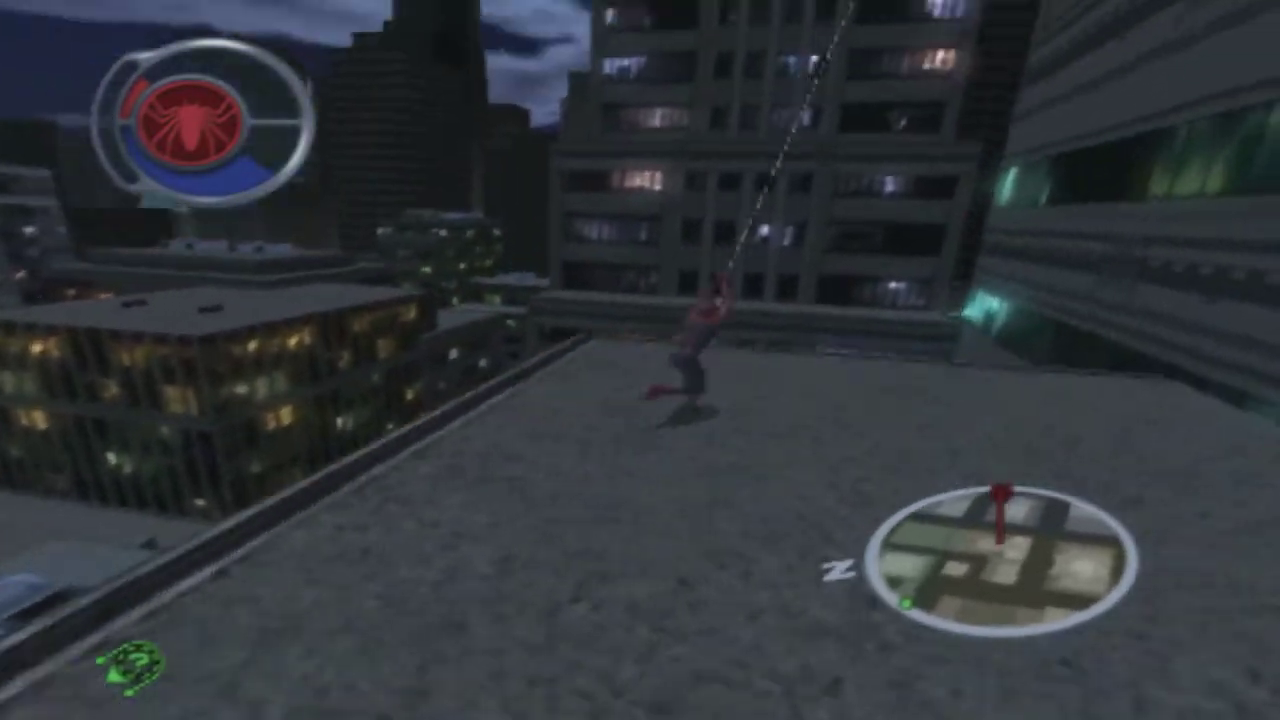
{"action": "key", "text": "Escape"}
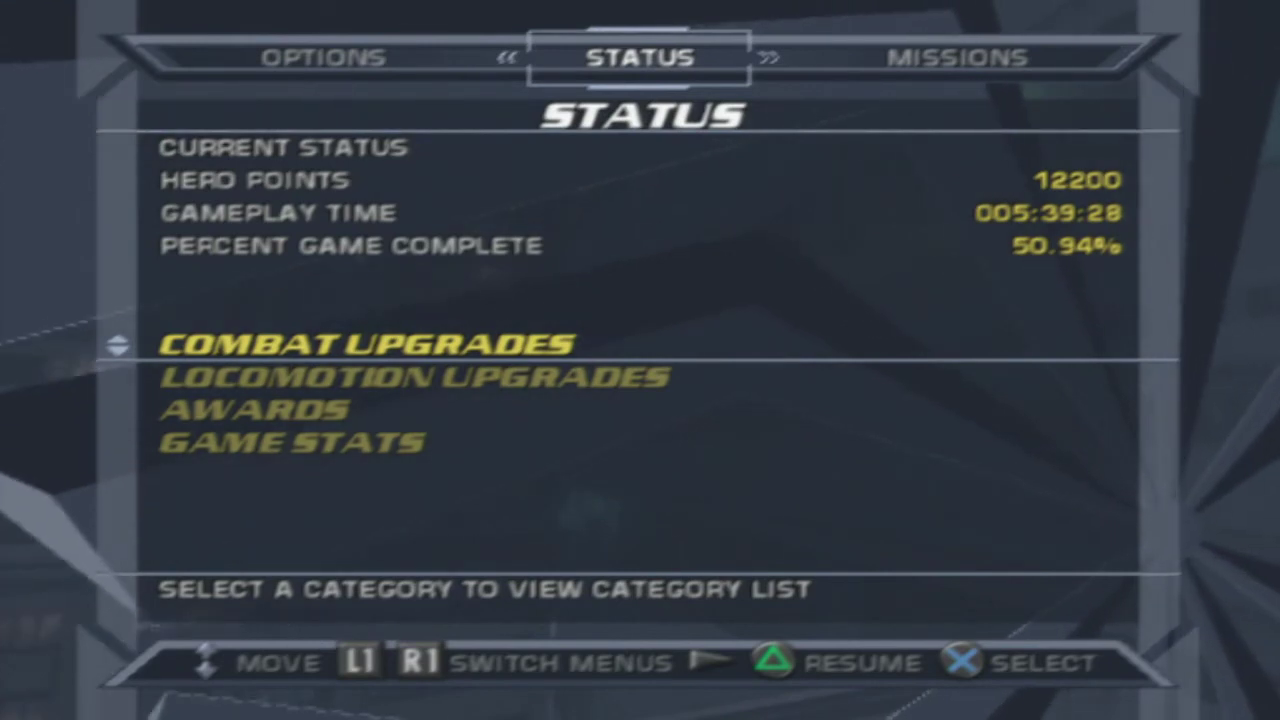
{"action": "key", "text": "Escape"}
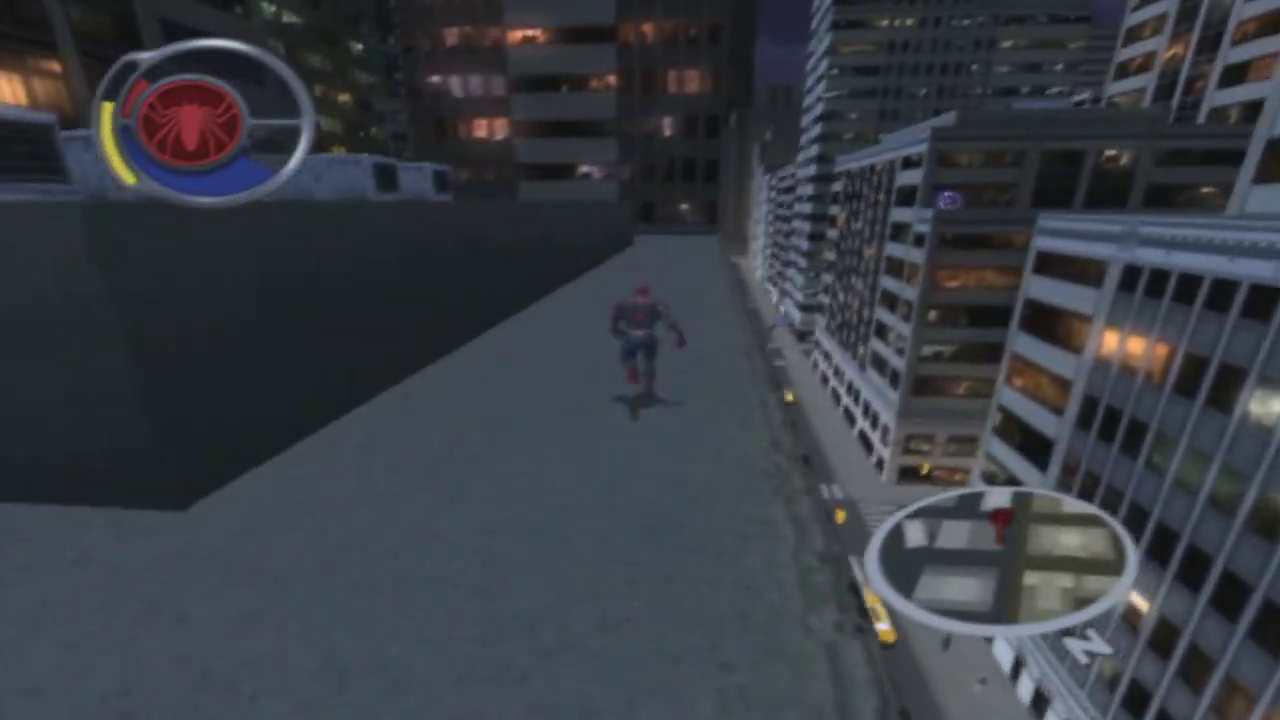
{"action": "key", "text": "Return"}
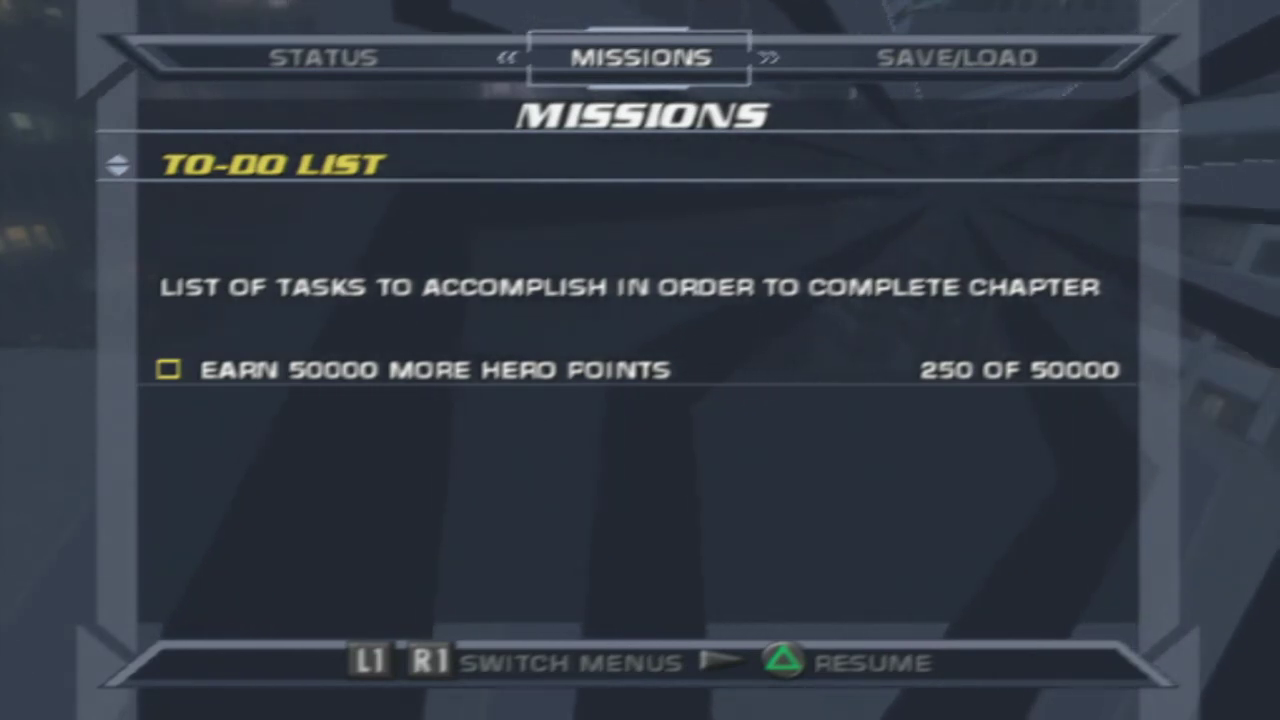
{"action": "key", "text": "e"}
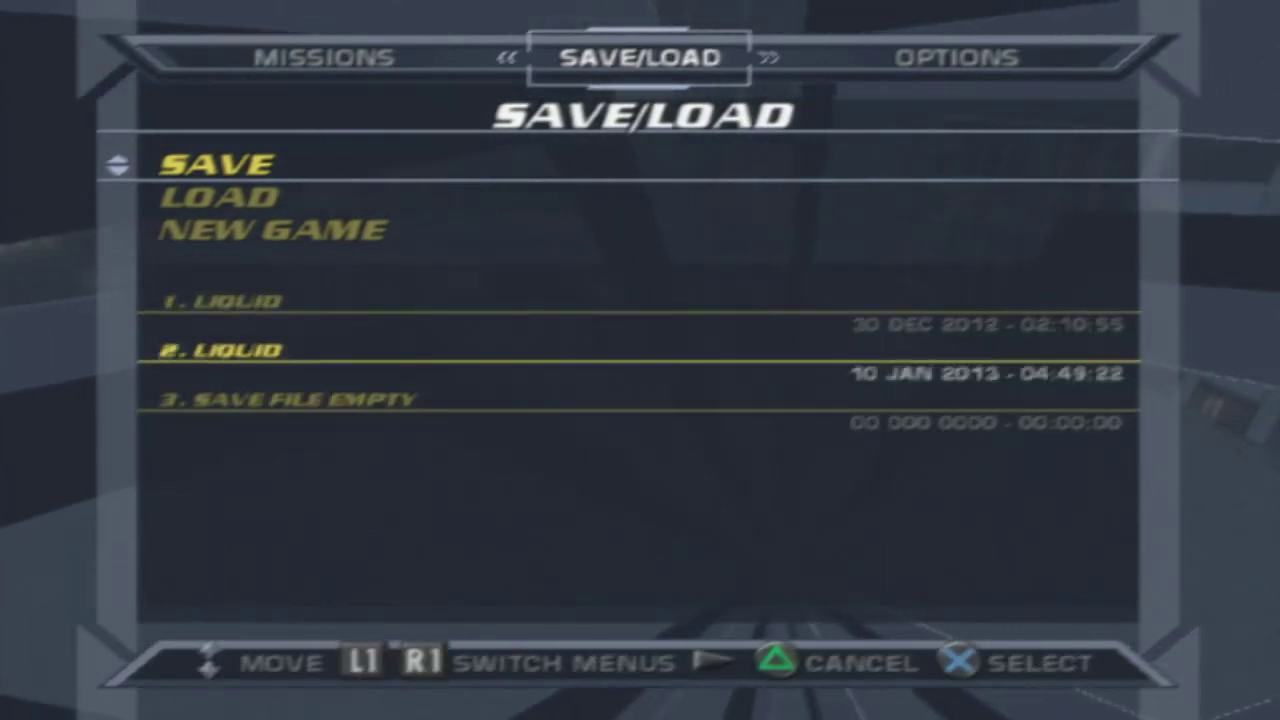
{"action": "key", "text": "k"}
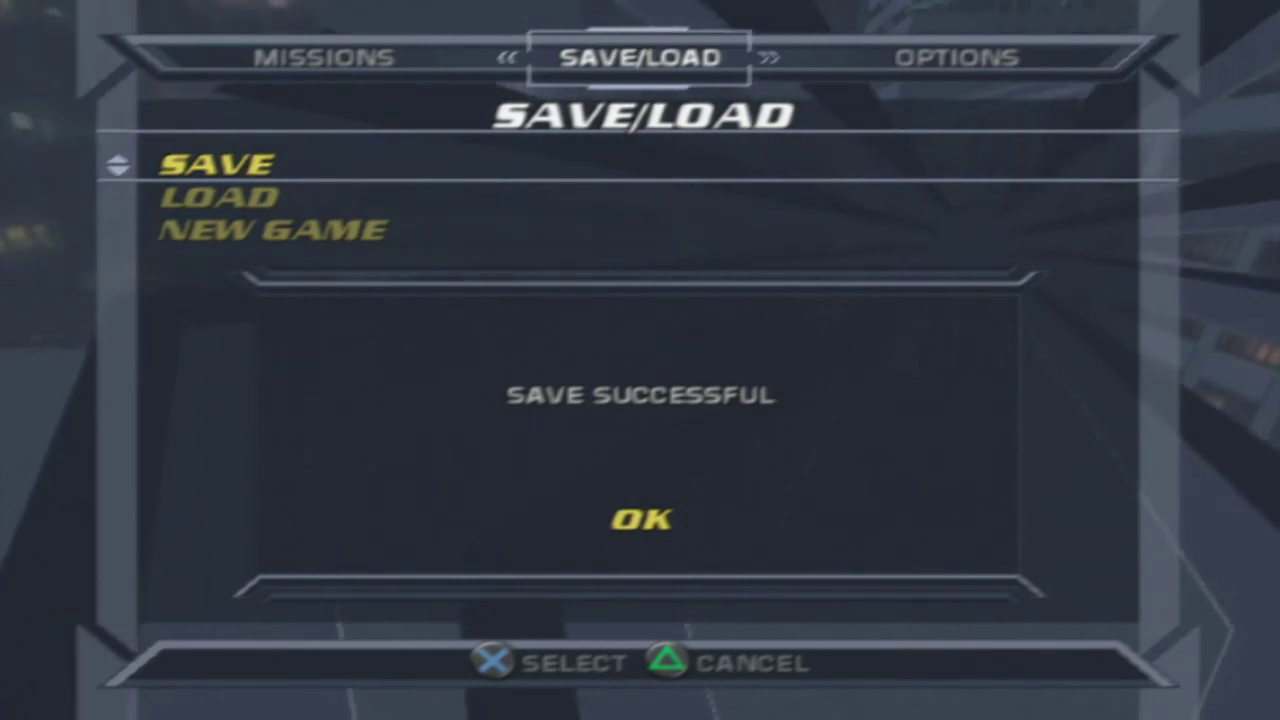
{"action": "key", "text": "Return"}
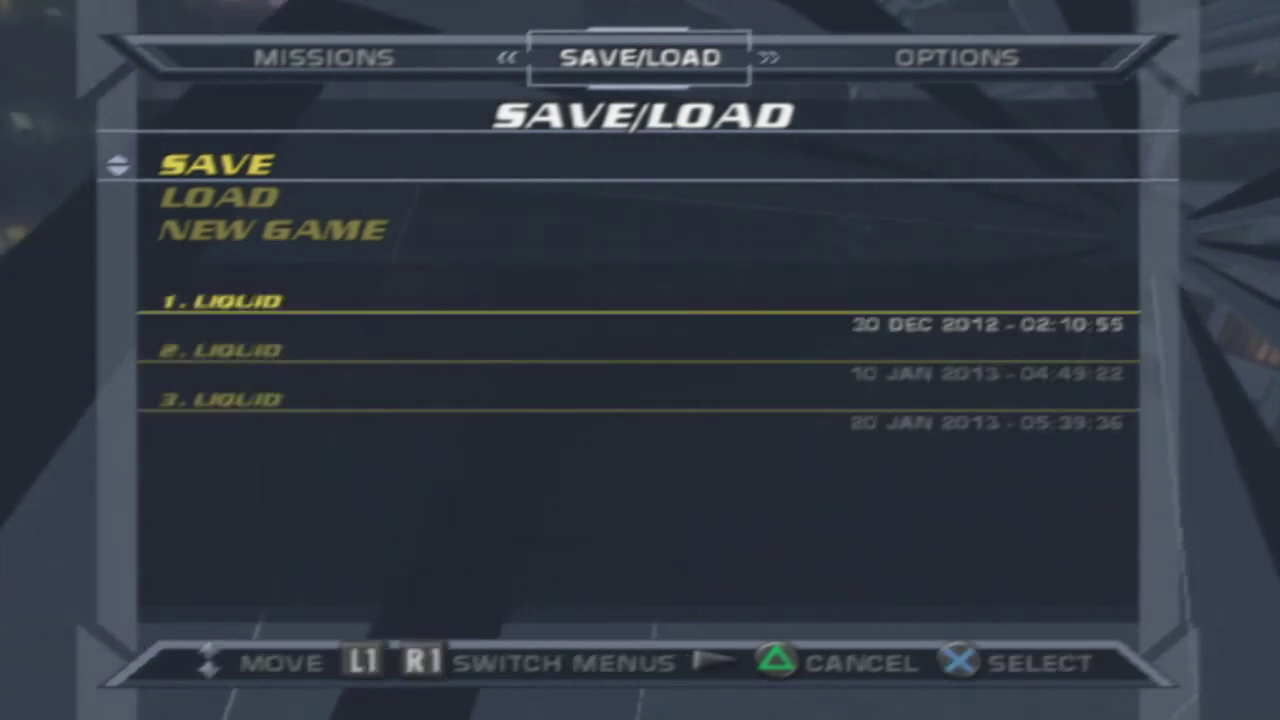